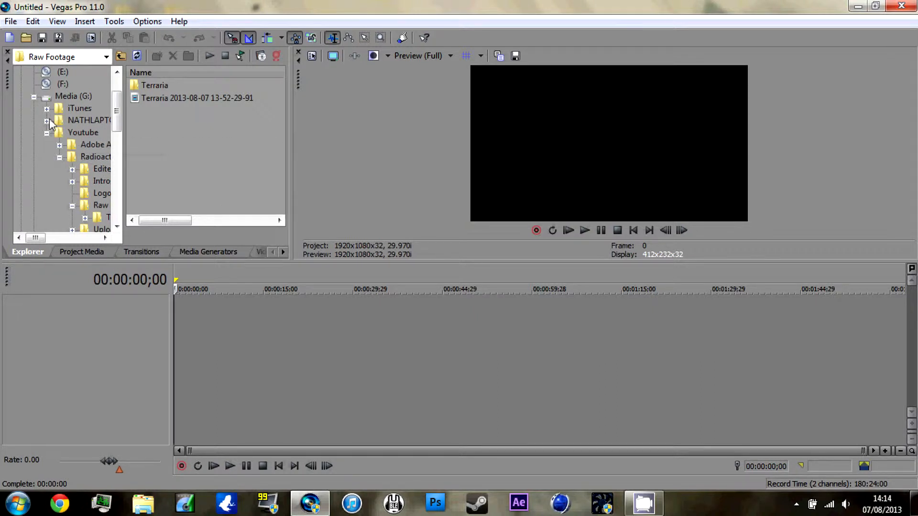
pyautogui.click(33, 94)
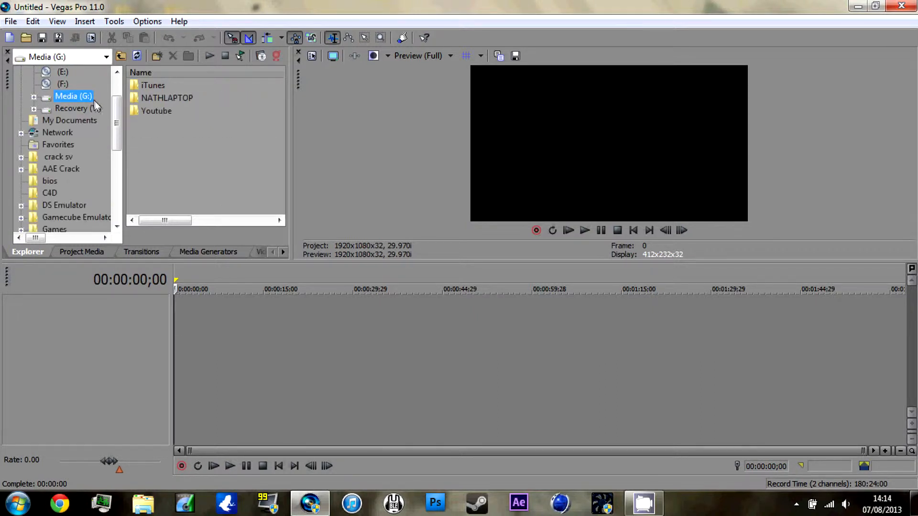
pyautogui.moveTo(116, 119); pyautogui.dragTo(121, 79)
pyautogui.doubleClick(171, 112)
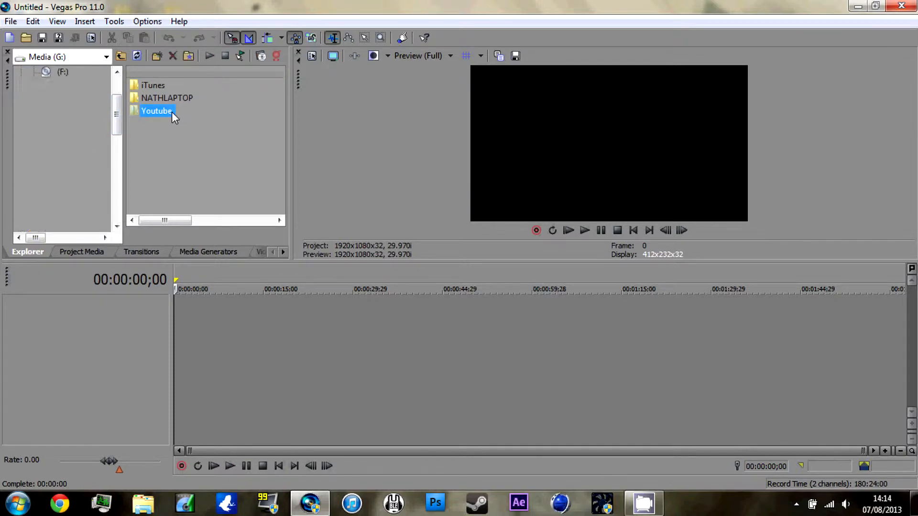
pyautogui.doubleClick(171, 98)
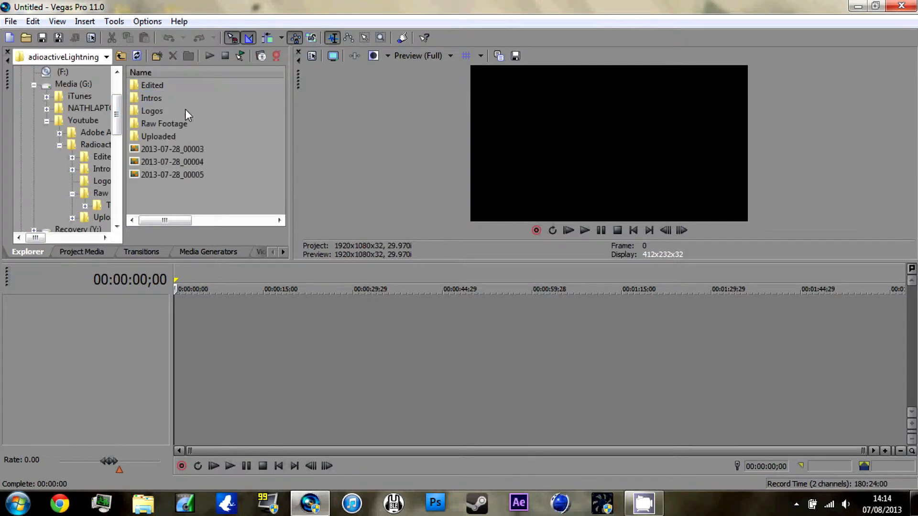
pyautogui.doubleClick(164, 124)
pyautogui.click(163, 98)
pyautogui.moveTo(240, 363); pyautogui.dragTo(173, 383)
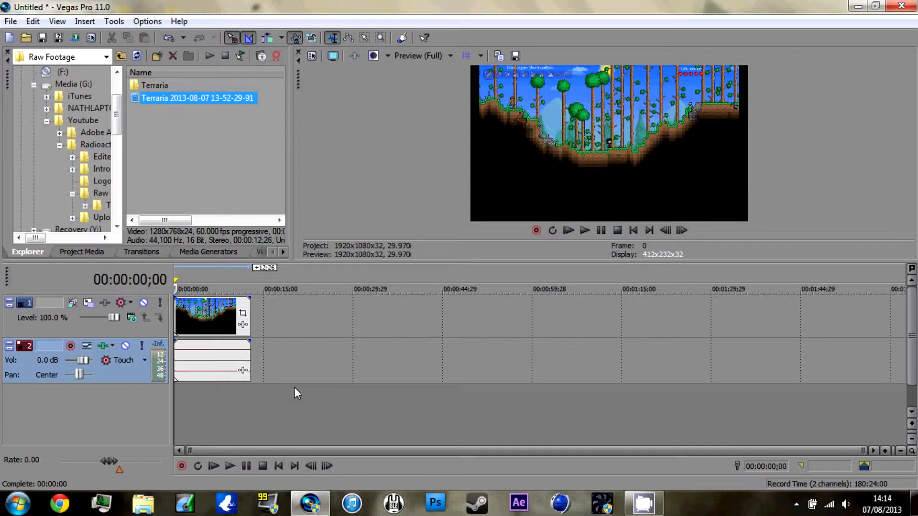
# - Play the clip from about 00:00:08;00 and enlarge the video preview area
pyautogui.click(236, 393)
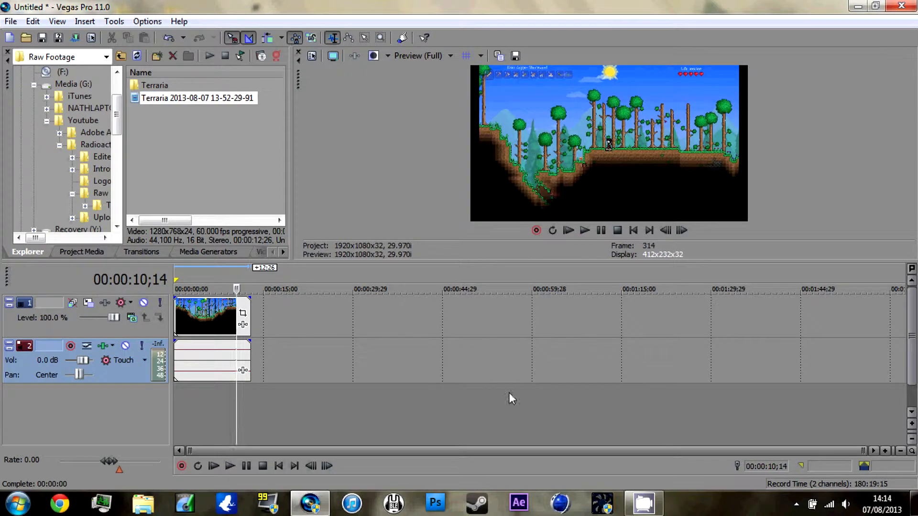
pyautogui.click(223, 393)
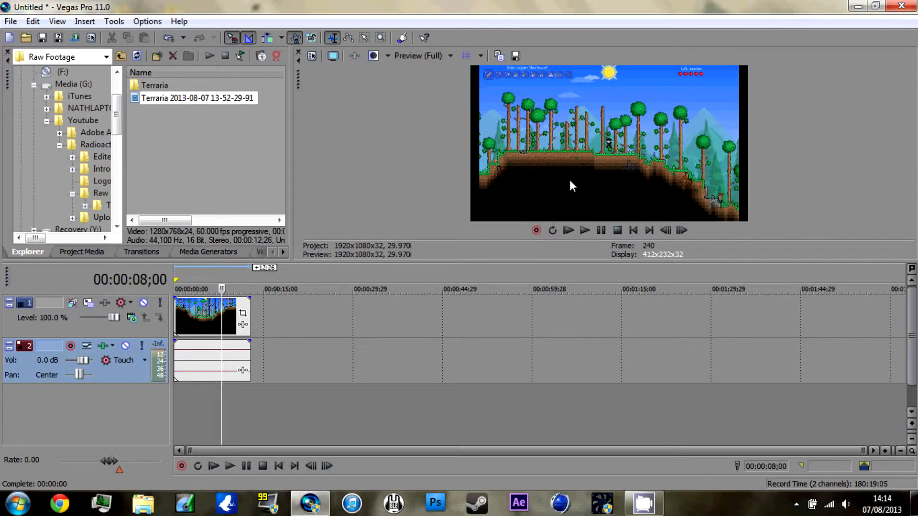
pyautogui.click(585, 230)
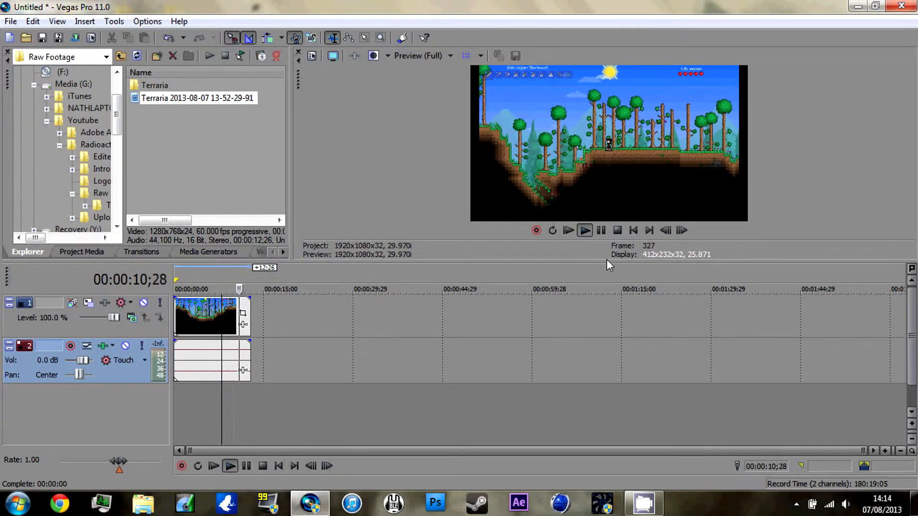
pyautogui.moveTo(606, 262); pyautogui.dragTo(609, 313)
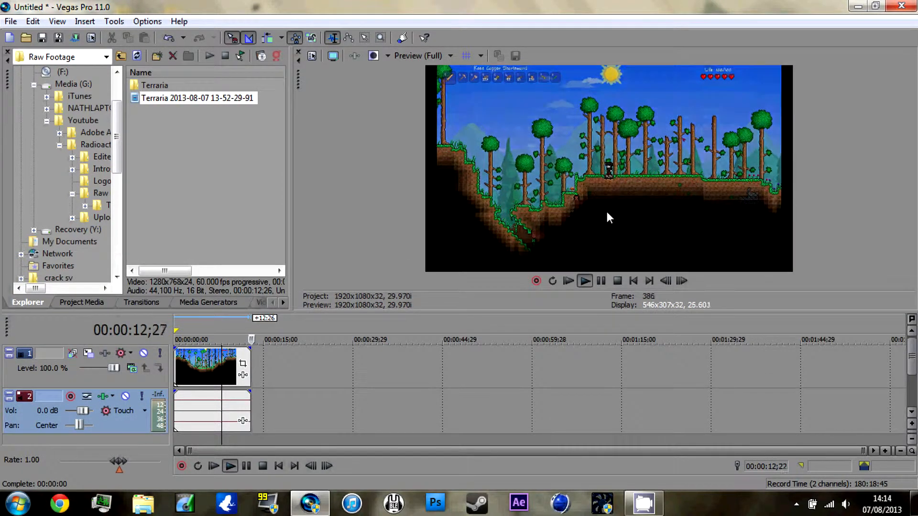
# - Play the clip to find the cut point at 00:00:11;09 and trim the clip's end to it
pyautogui.click(228, 441)
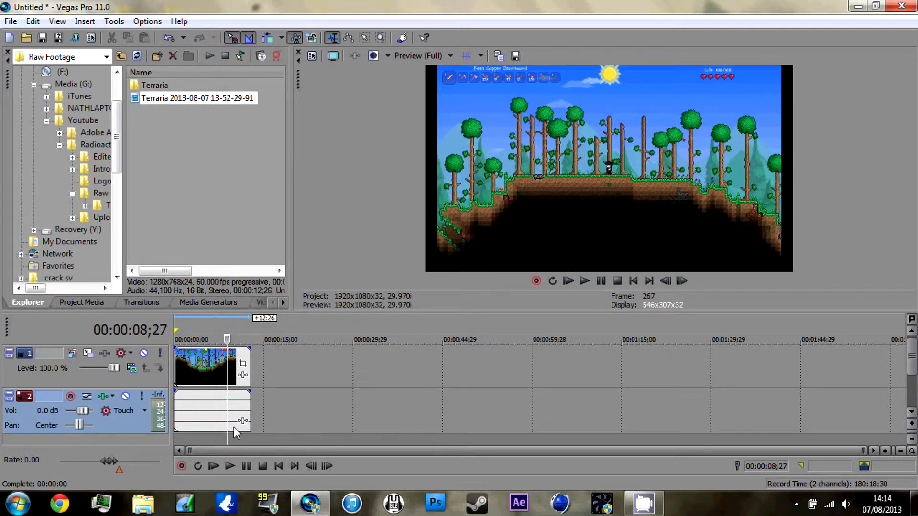
pyautogui.click(214, 427)
pyautogui.press('space')
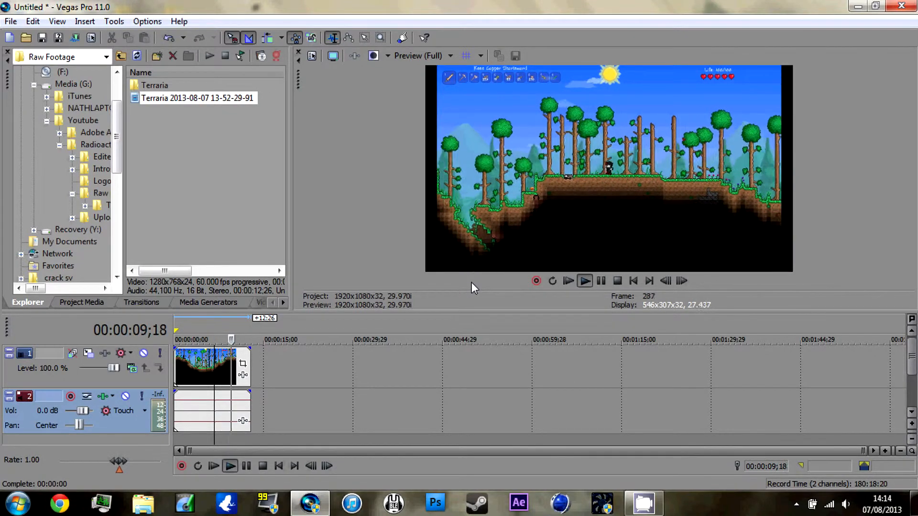
pyautogui.press('Return')
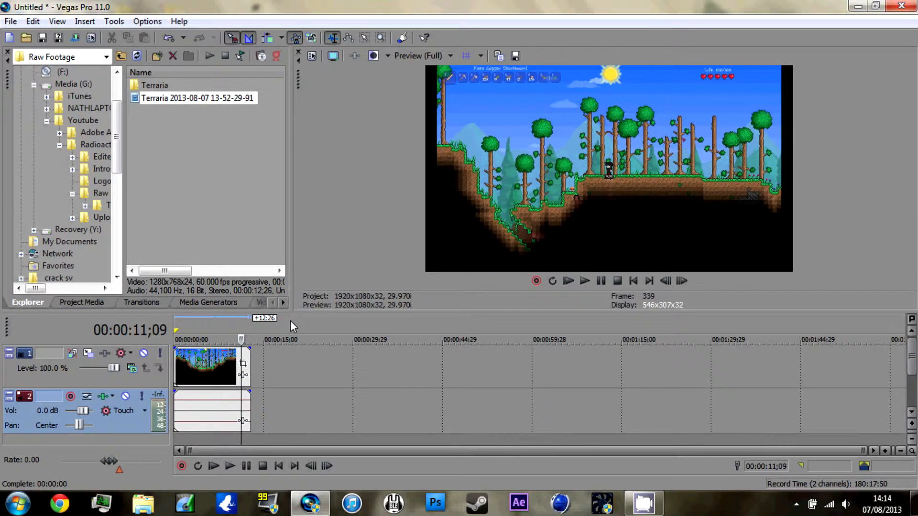
pyautogui.click(251, 368)
pyautogui.moveTo(251, 368); pyautogui.dragTo(245, 370)
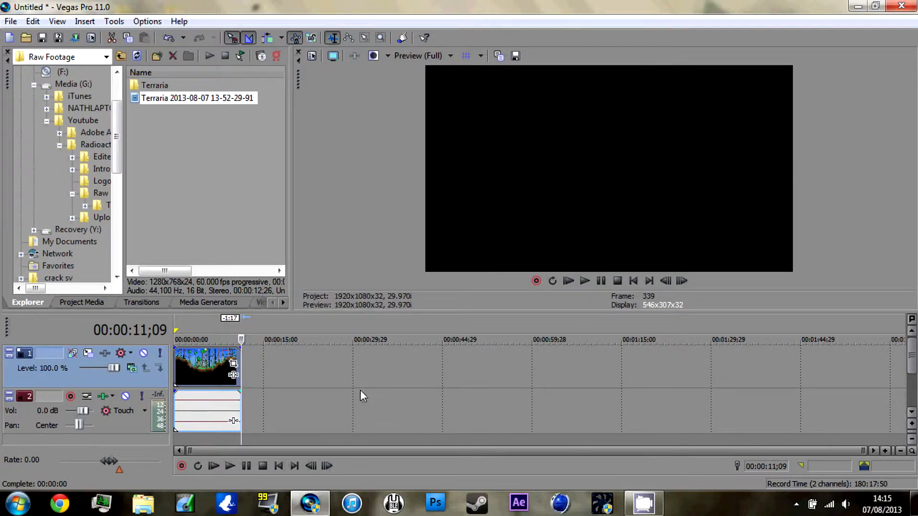
# - Check the trimmed end of the clip by playing the timeline around it
pyautogui.press('space')
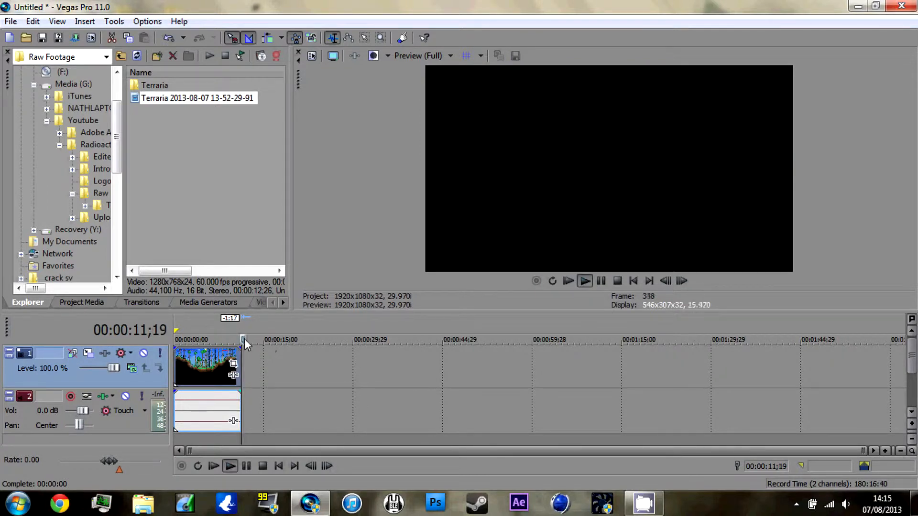
pyautogui.press('space')
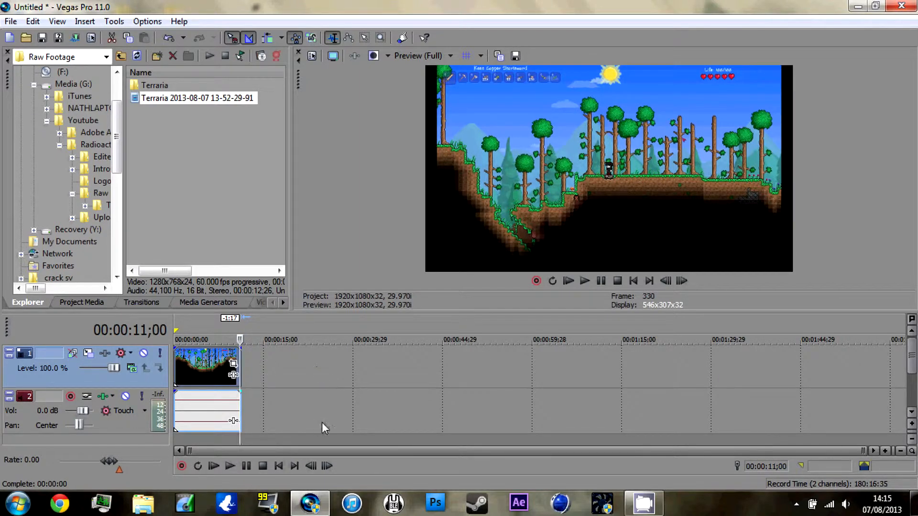
pyautogui.click(302, 401)
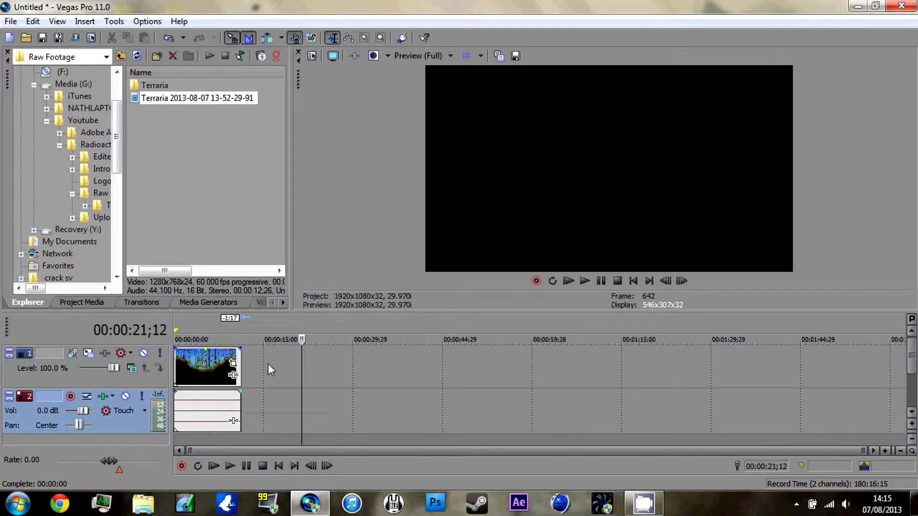
# - Add a short fade-in at the video event's start and a fade-out from about 00:00:10;00 to its end, and play the result
pyautogui.moveTo(241, 349); pyautogui.dragTo(230, 359)
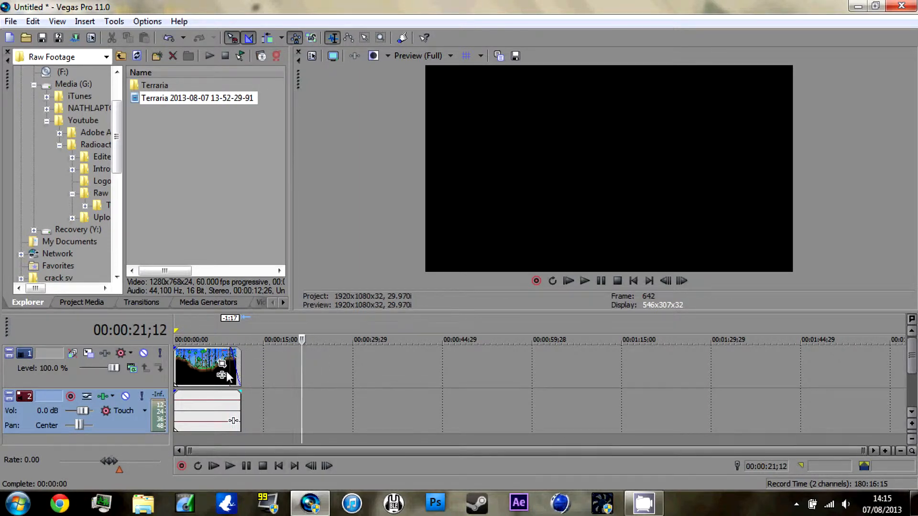
pyautogui.scroll(5, 226, 371)
pyautogui.moveTo(343, 451); pyautogui.dragTo(261, 459)
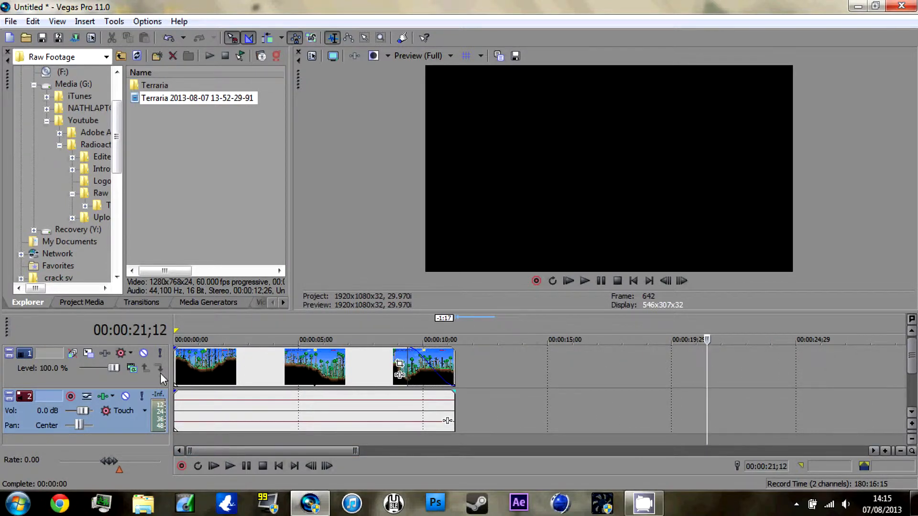
pyautogui.moveTo(176, 348); pyautogui.dragTo(208, 380)
pyautogui.moveTo(409, 349); pyautogui.dragTo(422, 353)
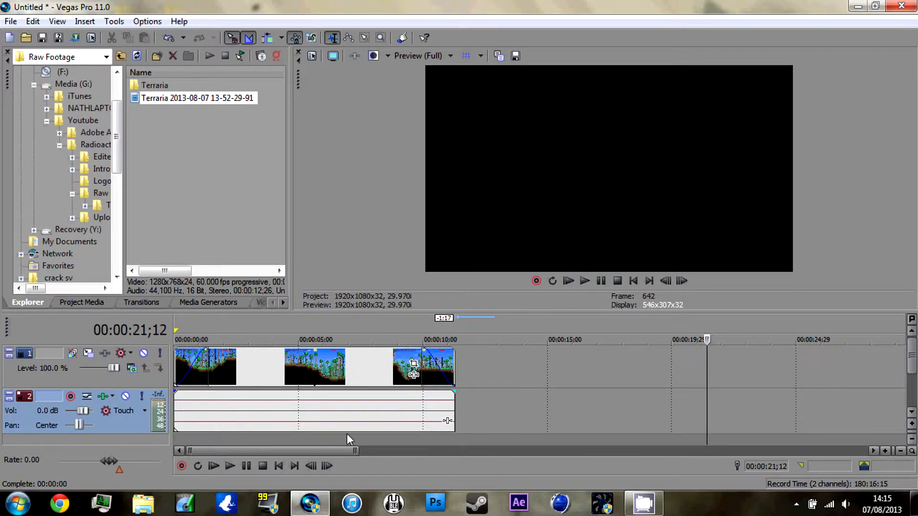
pyautogui.click(214, 463)
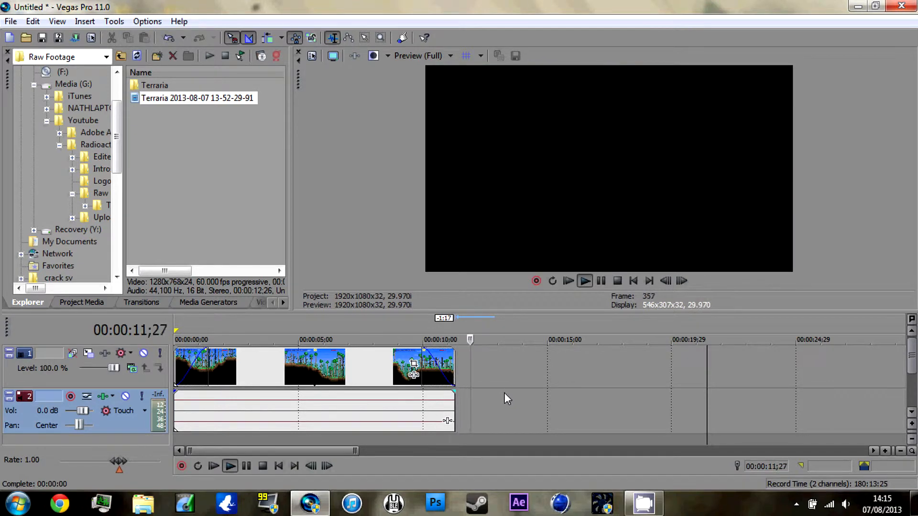
# - Turn off Maintain aspect ratio in the video event's properties so the footage fills the frame
pyautogui.click(308, 395)
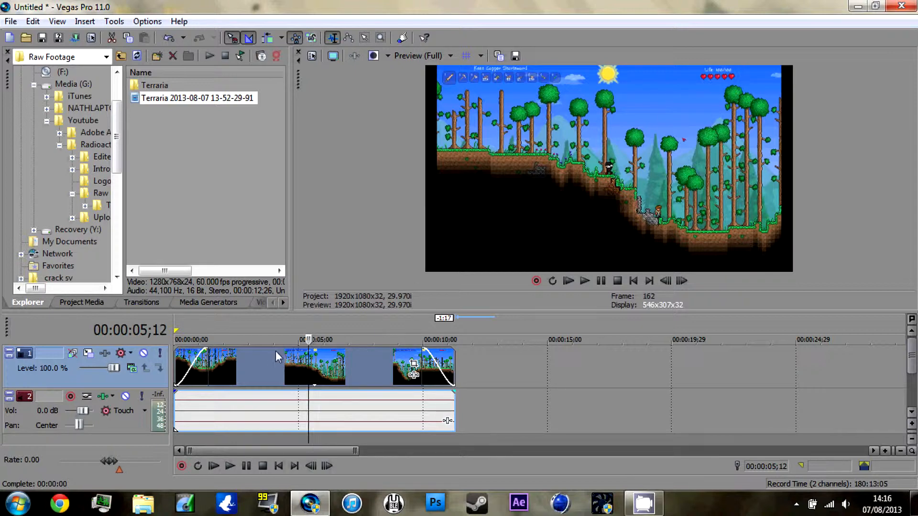
pyautogui.rightClick(264, 359)
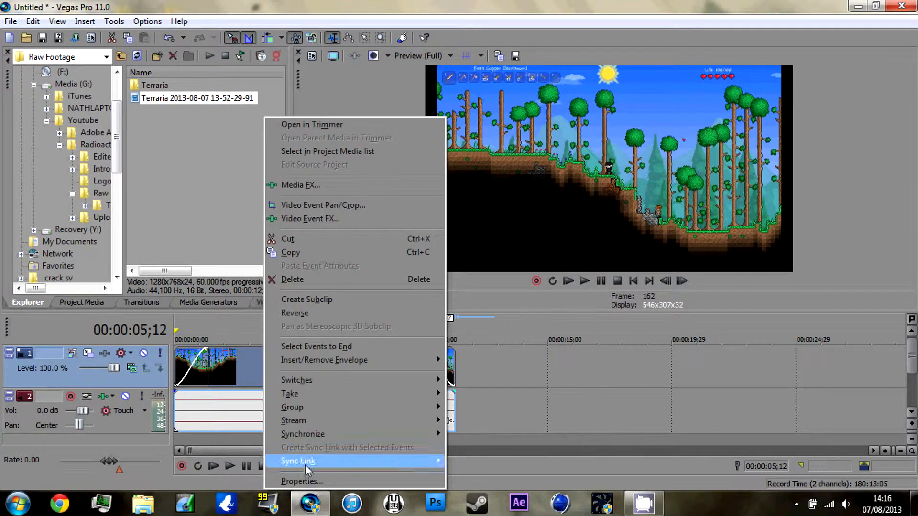
pyautogui.click(310, 482)
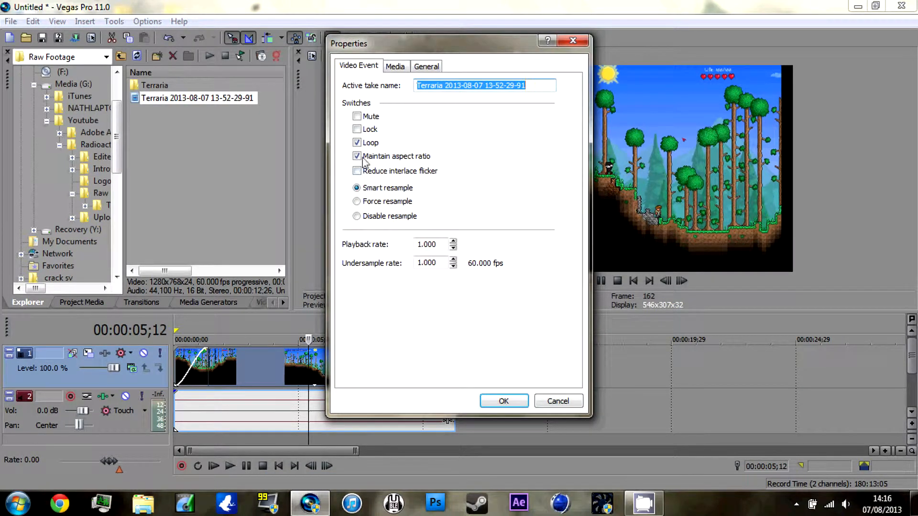
pyautogui.click(357, 158)
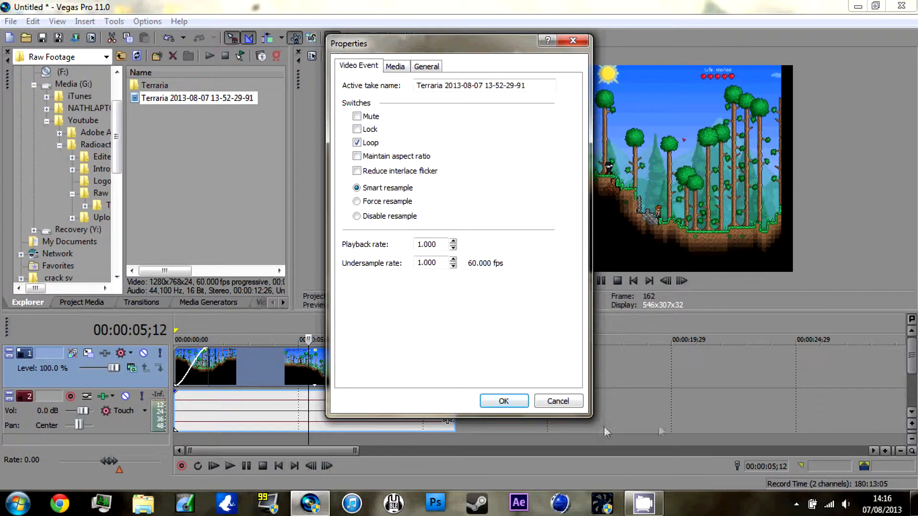
pyautogui.click(503, 401)
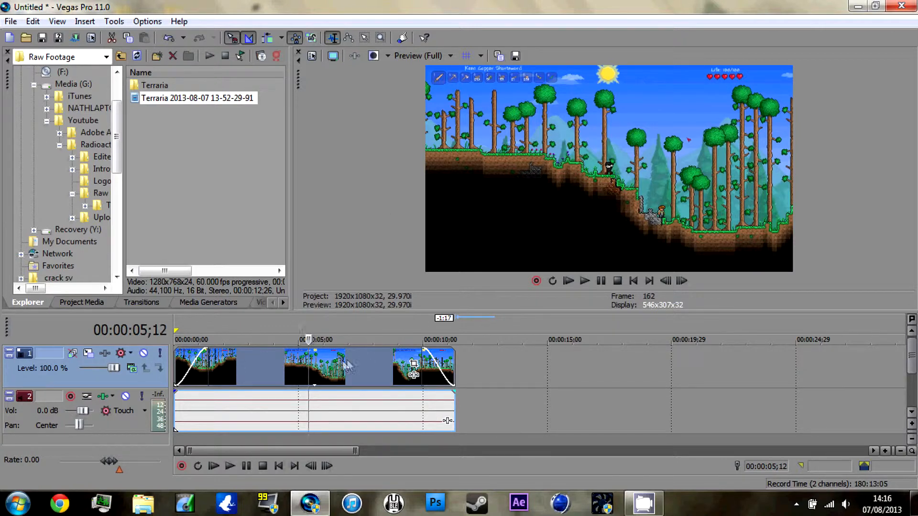
# - Save the project as Tutorial in the Edited folder
pyautogui.click(9, 22)
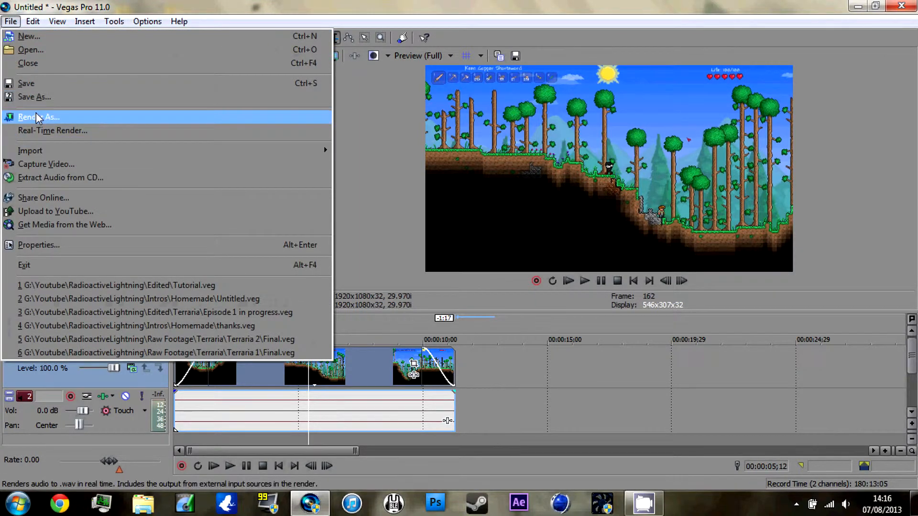
pyautogui.click(34, 96)
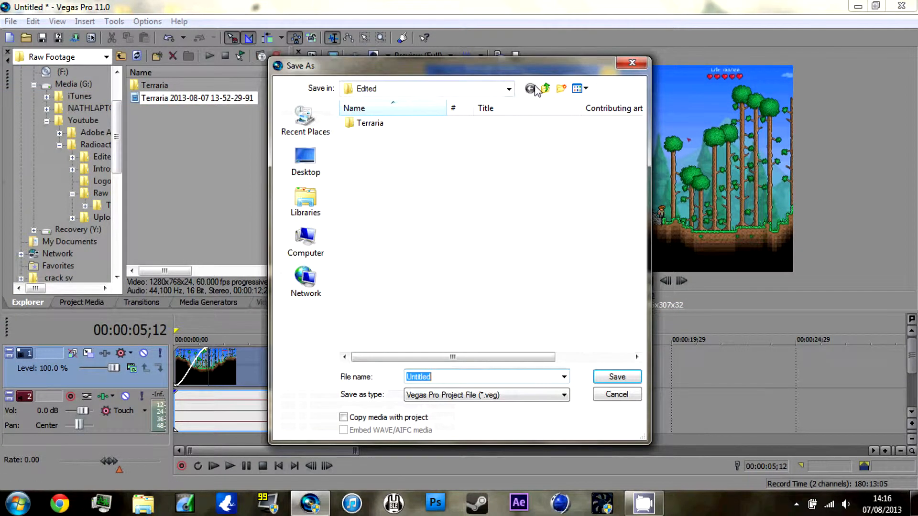
pyautogui.write('T')
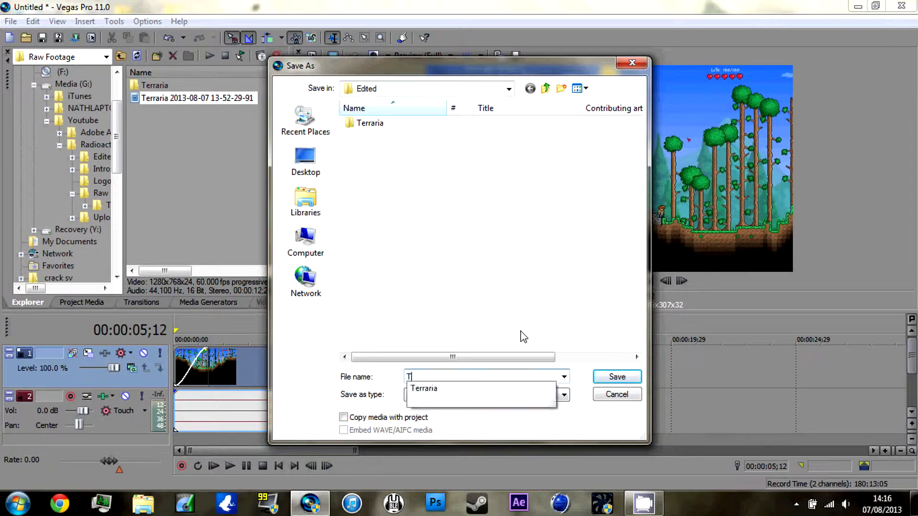
pyautogui.write('utorial')
pyautogui.hotkey('ctrl', 'a')
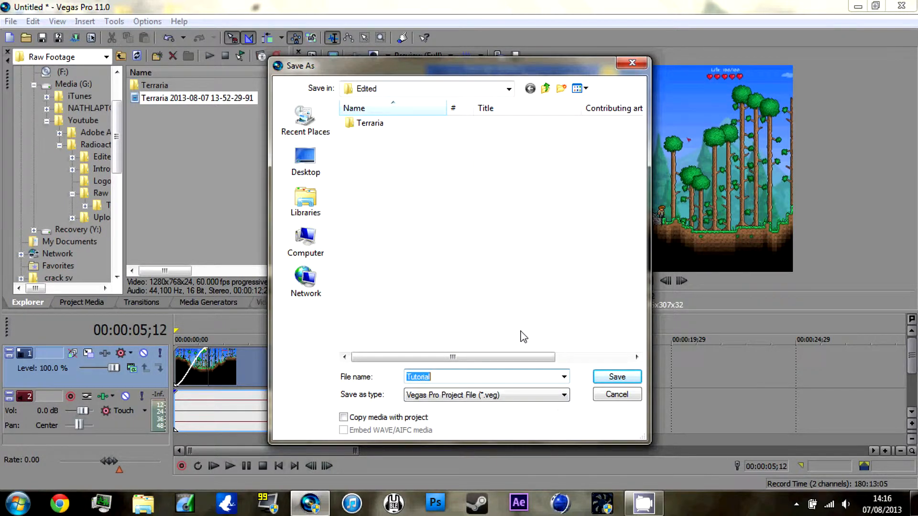
pyautogui.press('Return')
# - Open the Render As settings and set the output file to Tutorial.mp4 in the Edited folder
pyautogui.click(10, 21)
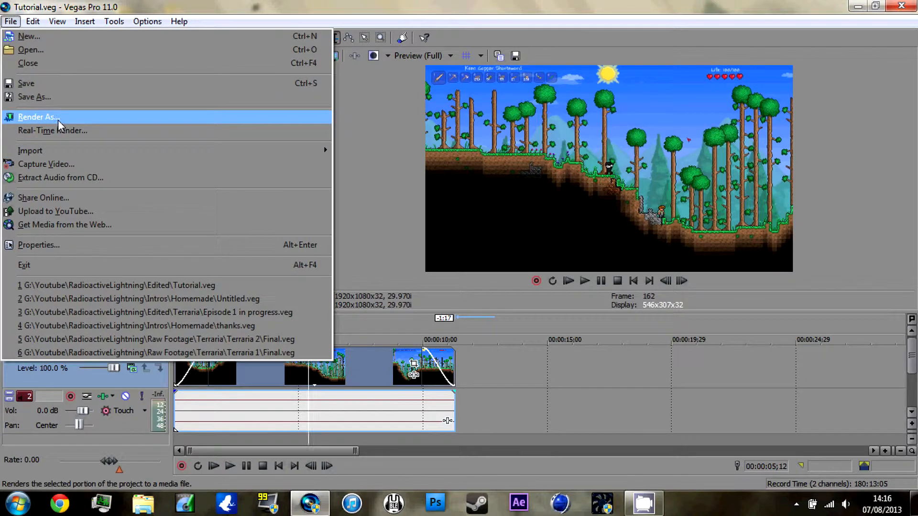
pyautogui.click(67, 118)
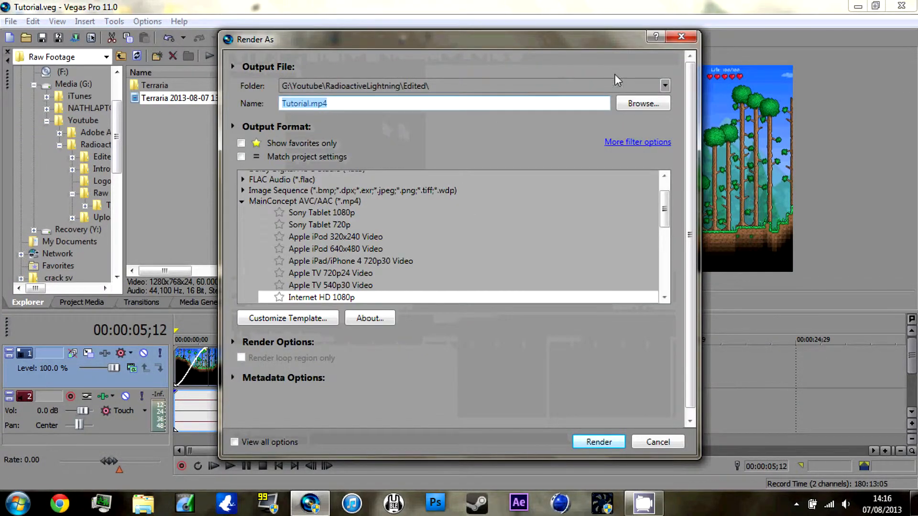
pyautogui.click(640, 102)
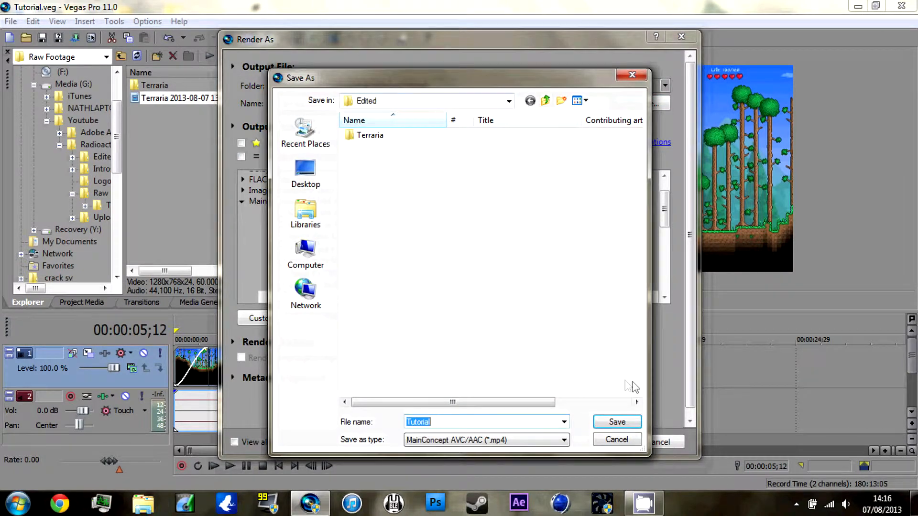
pyautogui.click(637, 422)
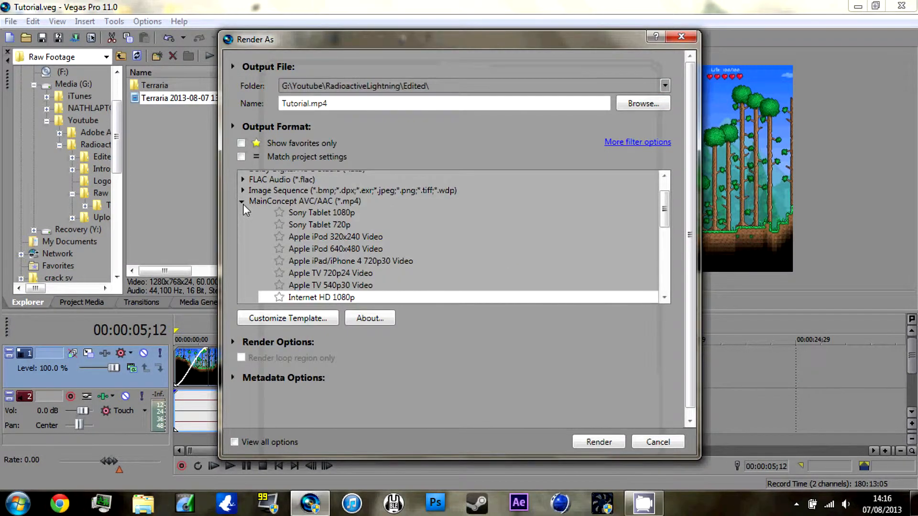
# - Choose the Internet HD 1080p template under MainConcept AVC/AAC (*.mp4) as the render format
pyautogui.click(243, 202)
pyautogui.moveTo(667, 236); pyautogui.dragTo(668, 215)
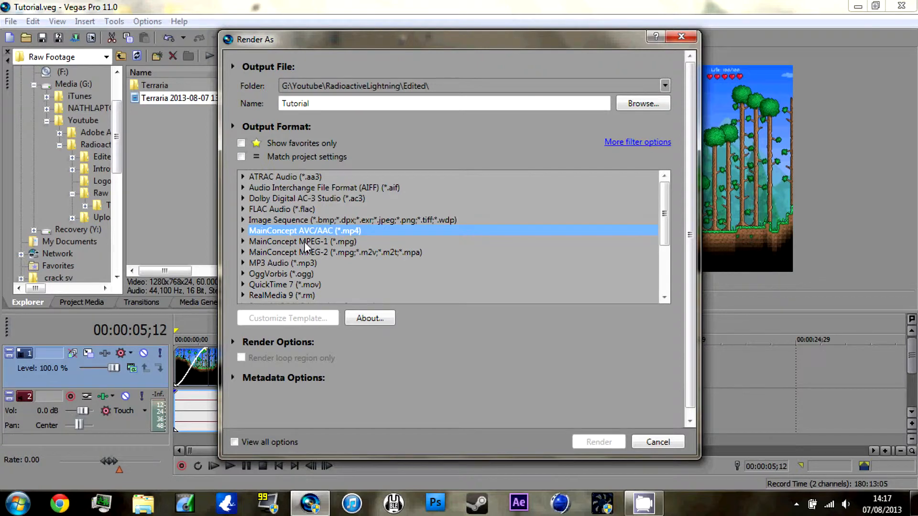
pyautogui.click(242, 232)
pyautogui.moveTo(667, 215); pyautogui.dragTo(668, 247)
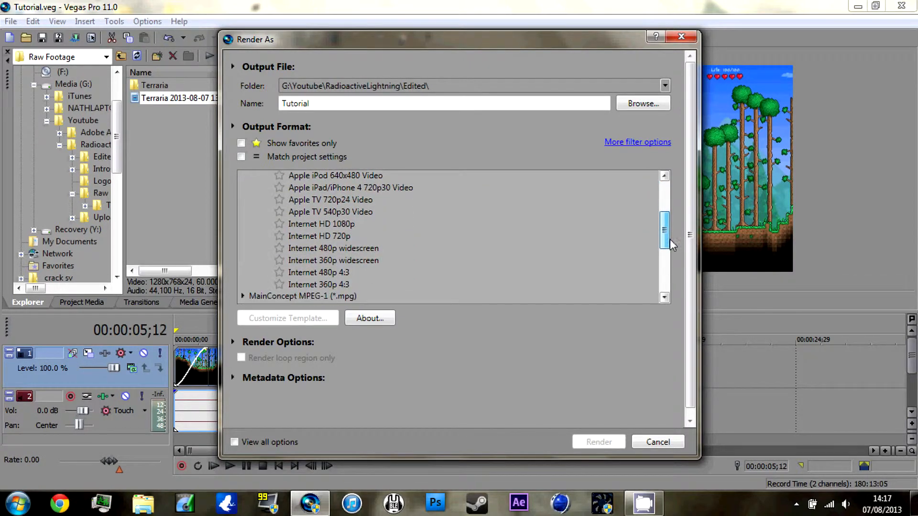
pyautogui.click(327, 224)
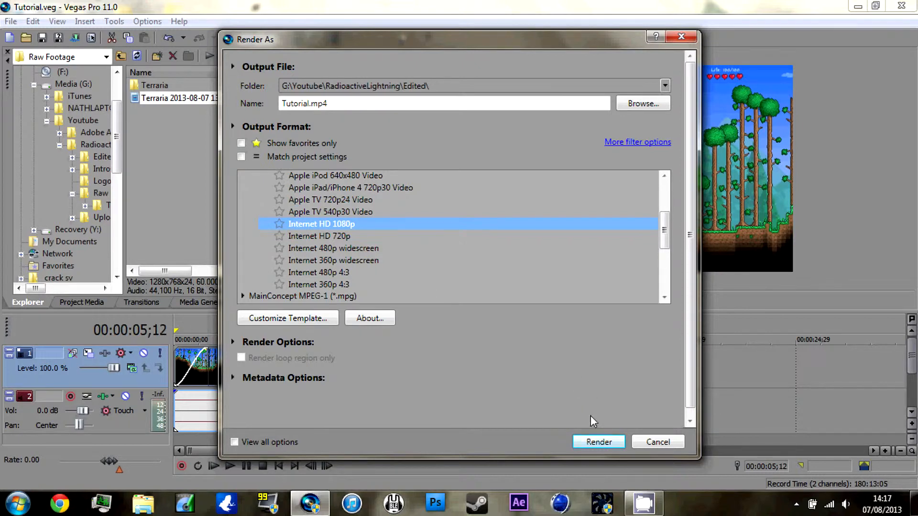
# - Render the project to Tutorial.mp4 with the chosen settings and dismiss the render progress dialog once complete
pyautogui.click(610, 444)
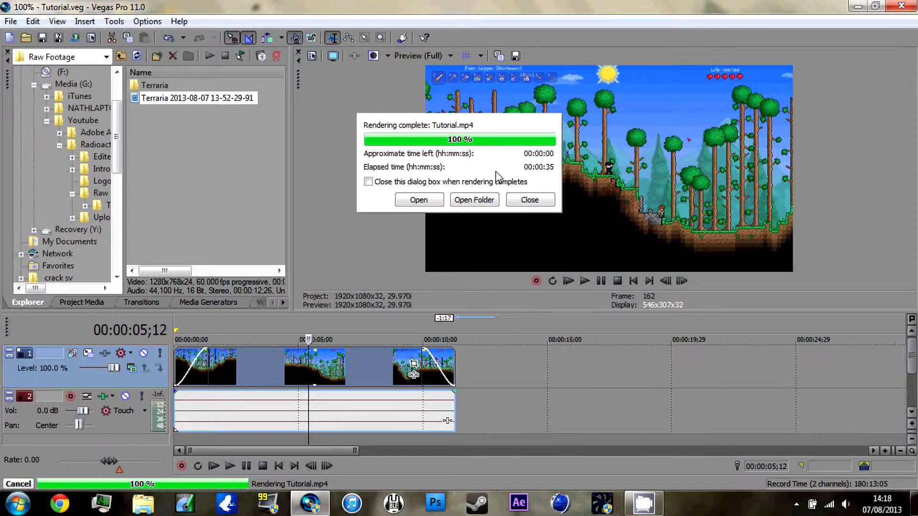
pyautogui.click(520, 200)
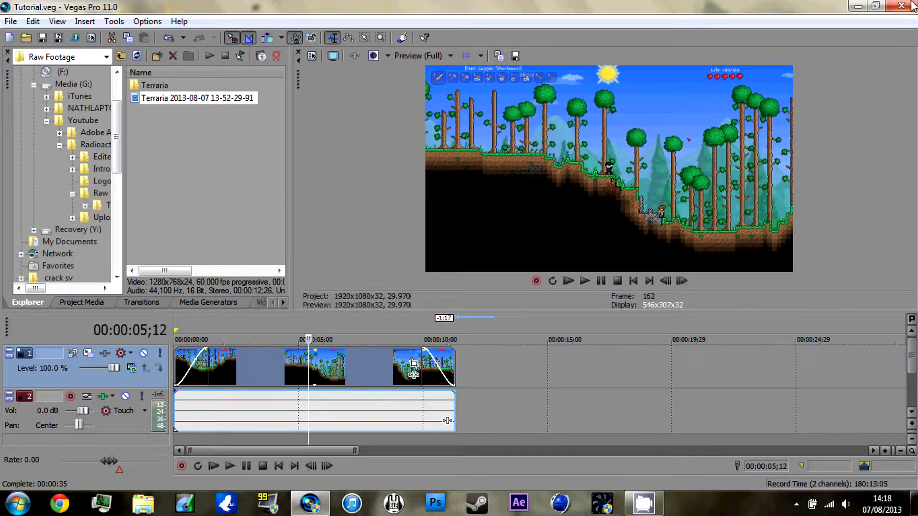
# - Minimize the editor, switch to Windows Explorer and select the rendered Tutorial MP4 in RadioactiveLightning's Edited folder
pyautogui.click(858, 6)
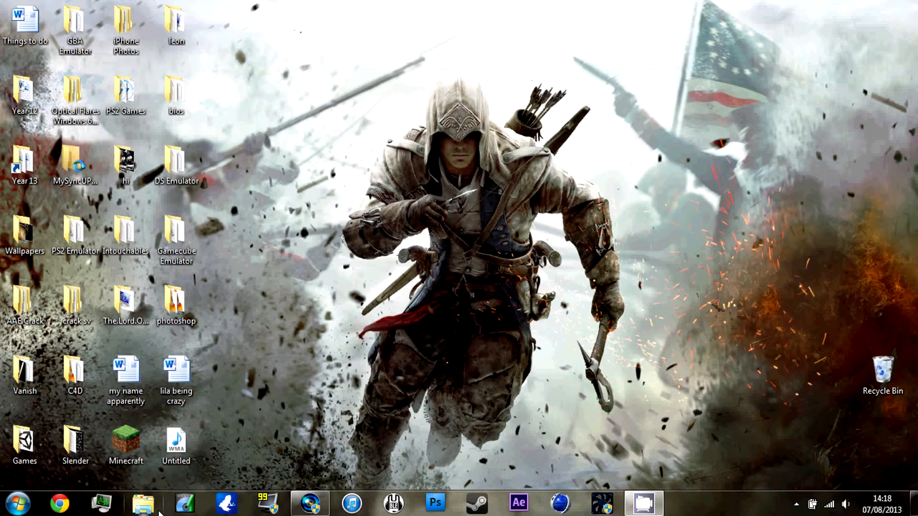
pyautogui.click(143, 504)
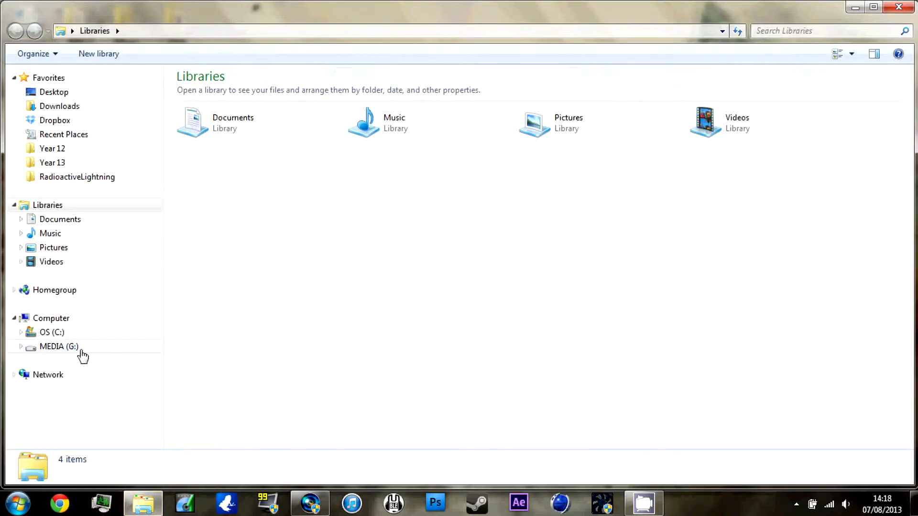
pyautogui.click(74, 178)
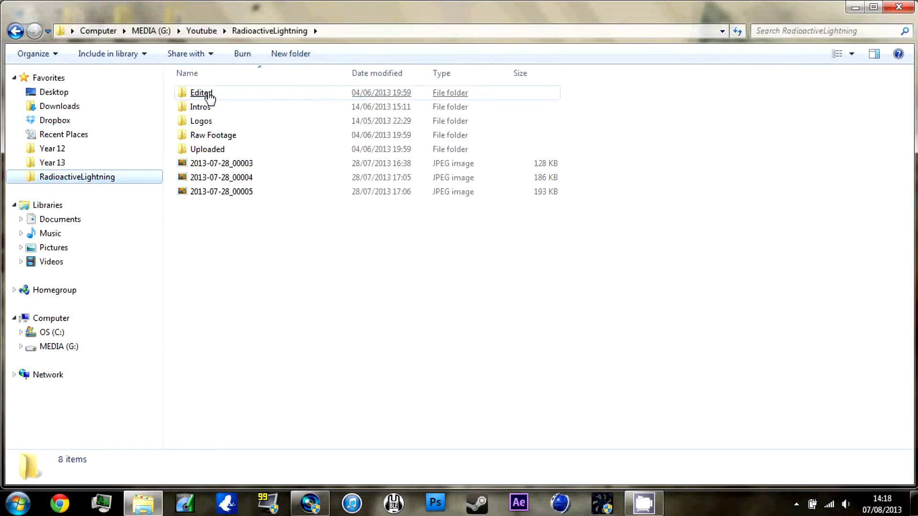
pyautogui.doubleClick(209, 94)
pyautogui.click(216, 165)
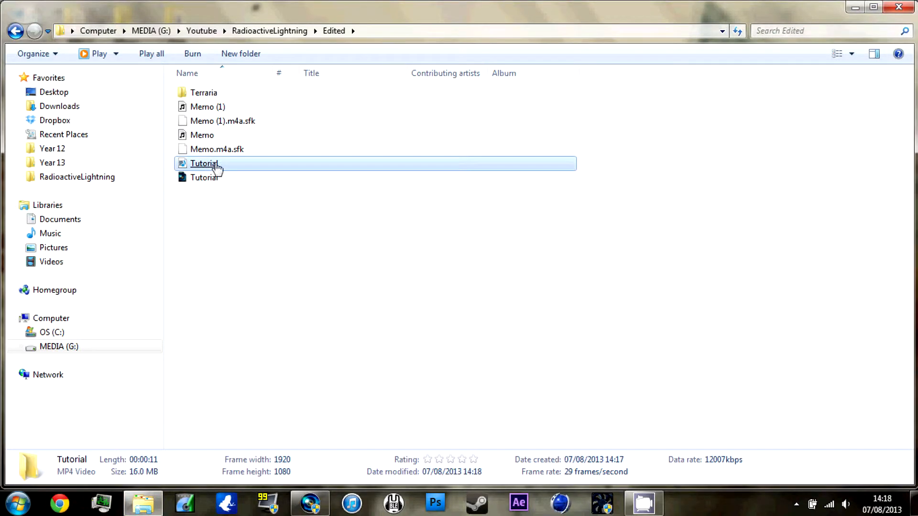